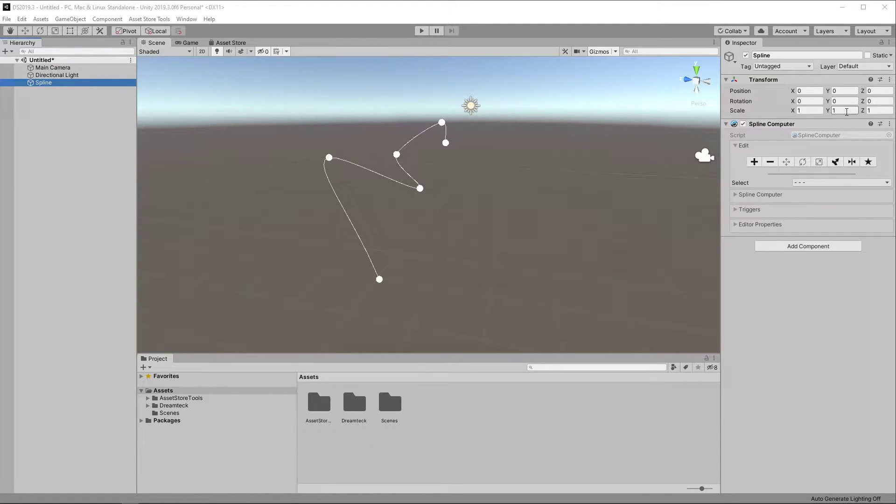
- Show the Spline Computer settings and switch the spline to 2D mode
{"action": "left_click", "coordinate": [757, 197]}
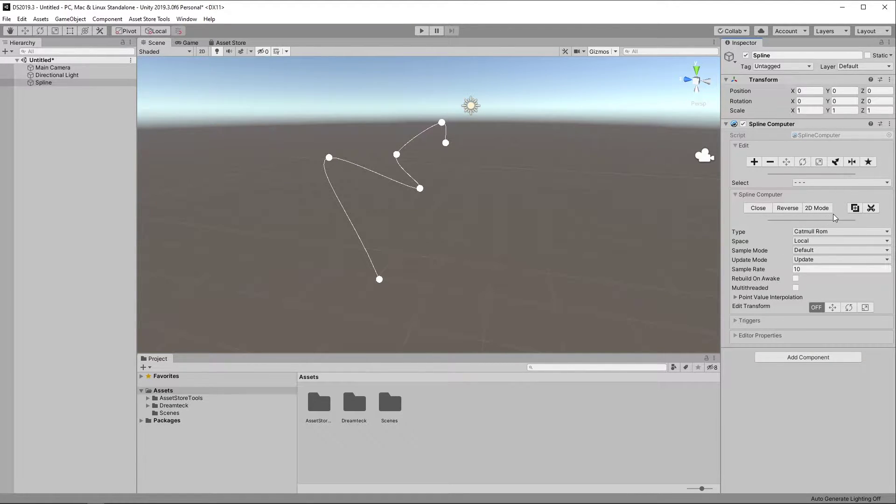
{"action": "left_click", "coordinate": [816, 209]}
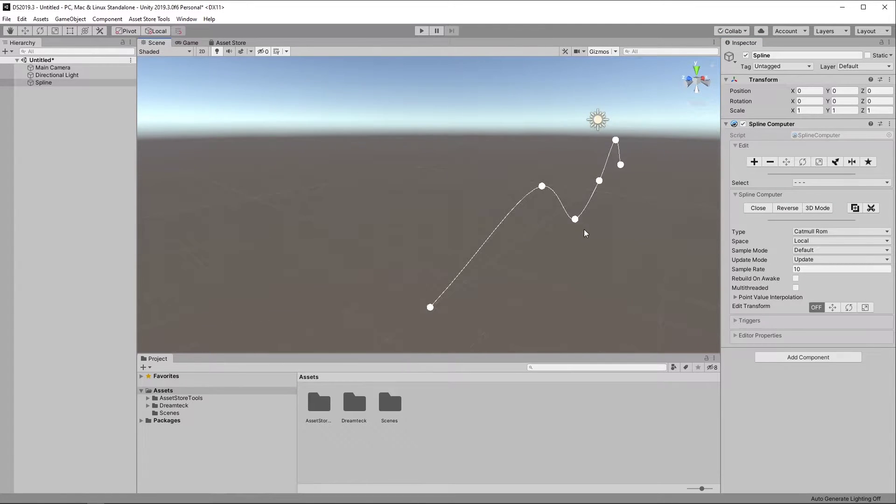
{"action": "mouse_move", "coordinate": [575, 190]}
{"action": "middle_mouse_down"}
{"action": "mouse_move", "coordinate": [609, 180]}
{"action": "mouse_move", "coordinate": [528, 194]}
{"action": "middle_mouse_up"}
{"action": "mouse_move", "coordinate": [452, 243]}
{"action": "left_mouse_down"}
{"action": "mouse_move", "coordinate": [541, 166]}
{"action": "mouse_move", "coordinate": [497, 153]}
{"action": "mouse_move", "coordinate": [492, 181]}
{"action": "left_mouse_up"}
{"action": "left_click", "coordinate": [588, 214]}
{"action": "right_click_drag", "start_coordinate": [587, 214], "coordinate": [536, 205]}
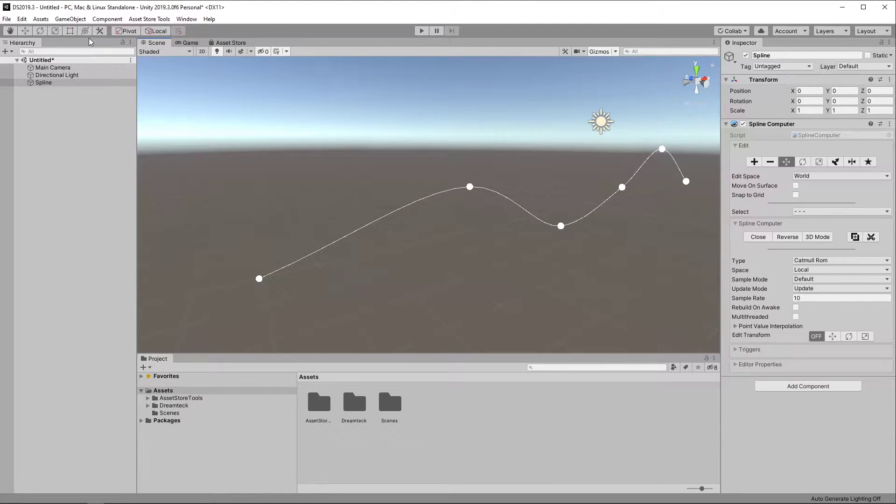
- Turn on 2D Mode for newly created splines in the Dreamteck Splines preferences
{"action": "left_click", "coordinate": [23, 21]}
{"action": "left_click", "coordinate": [47, 291]}
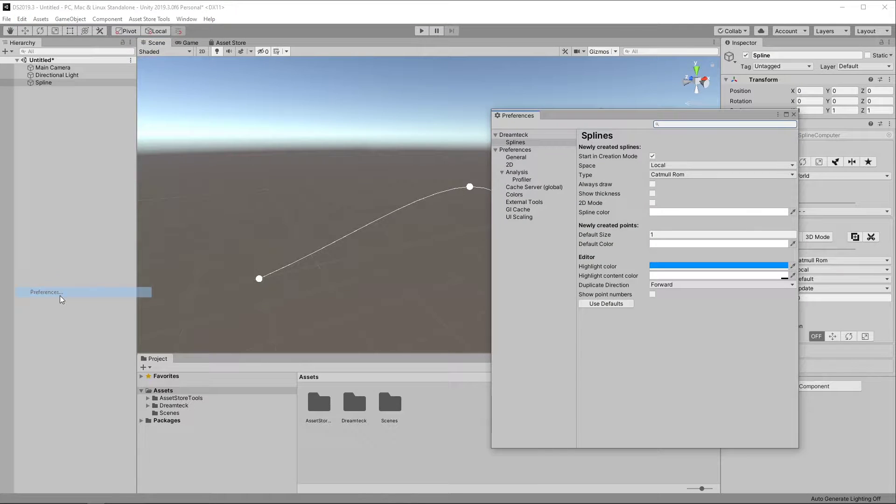
{"action": "left_click", "coordinate": [653, 203]}
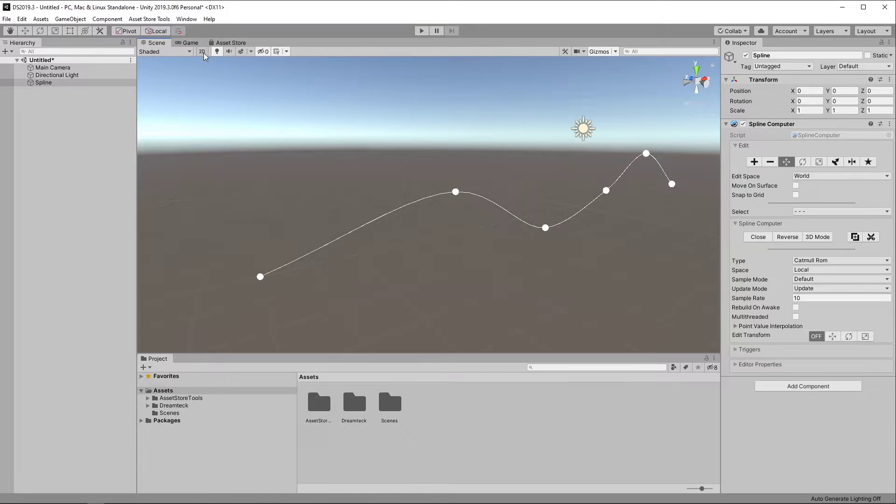
- Switch the Scene view to 2D so the whole spline is seen from the front
{"action": "left_click", "coordinate": [204, 55]}
{"action": "middle_click_drag", "start_coordinate": [519, 191], "coordinate": [481, 218]}
{"action": "scroll", "coordinate": [478, 206], "scroll_direction": "down", "scroll_amount": 1}
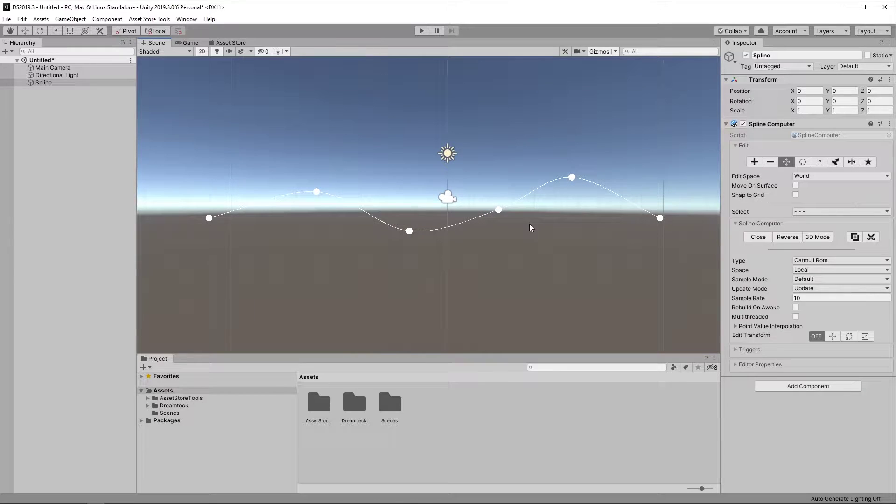
- Move Point 3 to about X 2.13, Y 0.76 and Point 2 to about X 5.90, Y 1.69, and turn off the scene's skybox effects
{"action": "left_click", "coordinate": [840, 260]}
{"action": "left_click", "coordinate": [498, 210]}
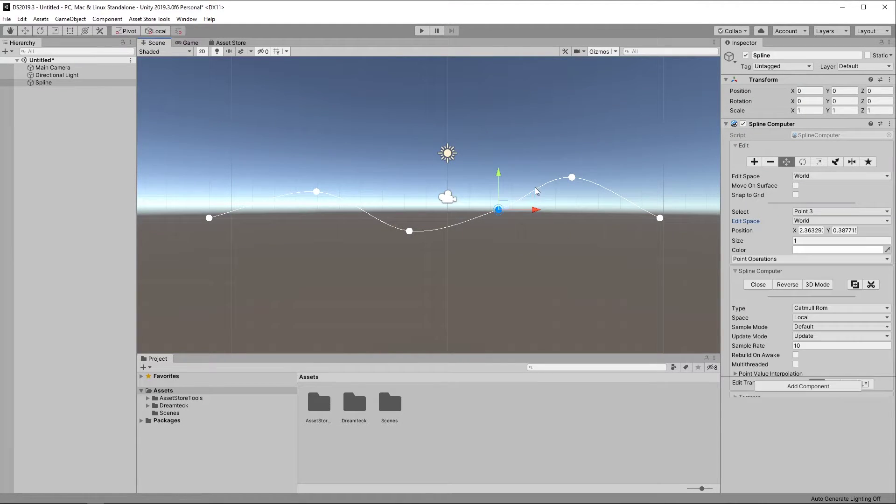
{"action": "mouse_move", "coordinate": [509, 209]}
{"action": "left_mouse_down"}
{"action": "mouse_move", "coordinate": [468, 152]}
{"action": "mouse_move", "coordinate": [504, 201]}
{"action": "left_mouse_up"}
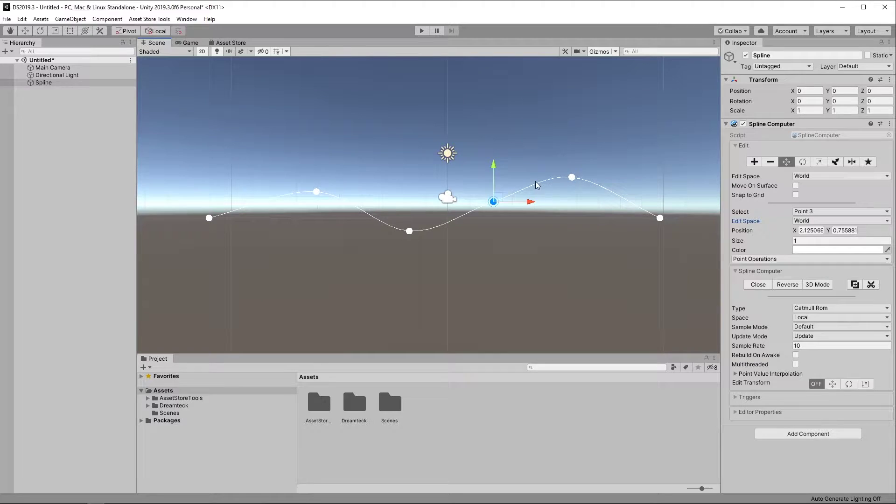
{"action": "left_click", "coordinate": [572, 178]}
{"action": "mouse_move", "coordinate": [578, 170]}
{"action": "left_mouse_down"}
{"action": "mouse_move", "coordinate": [564, 275]}
{"action": "mouse_move", "coordinate": [593, 233]}
{"action": "mouse_move", "coordinate": [539, 165]}
{"action": "mouse_move", "coordinate": [577, 171]}
{"action": "left_mouse_up"}
{"action": "left_click", "coordinate": [242, 51]}
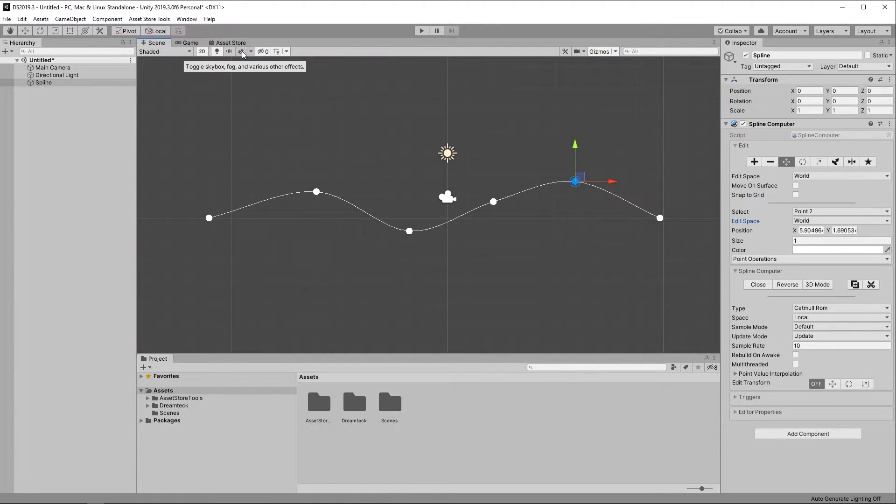
- Convert the spline to Bezier, retaining the Catmull Rom shape, and move Point 2 to about X 6.48, Y 3.61
{"action": "left_click", "coordinate": [840, 308]}
{"action": "left_click", "coordinate": [817, 339]}
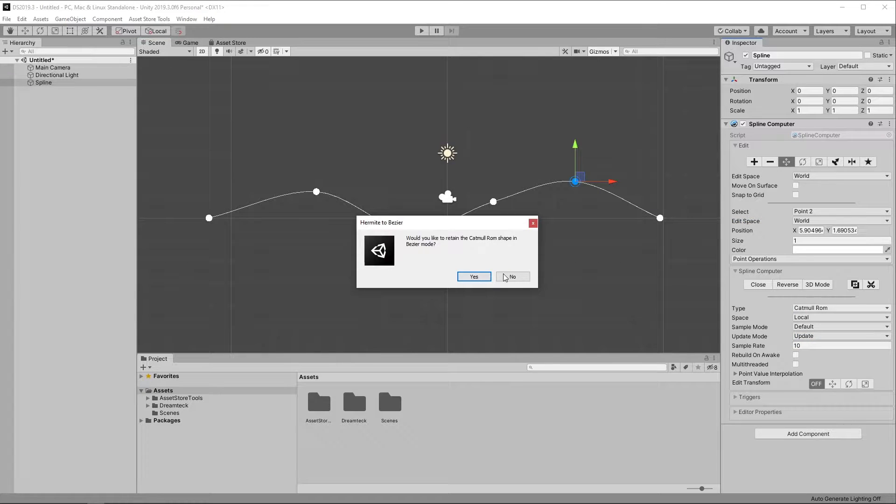
{"action": "left_click", "coordinate": [473, 278]}
{"action": "scroll", "coordinate": [550, 178], "scroll_direction": "up", "scroll_amount": 1}
{"action": "left_click_drag", "start_coordinate": [539, 168], "coordinate": [604, 132]}
- Change the spline type to B Spline, lower the end point beside Point 2, and move Point 3 to about X 1.30, Y 1.43
{"action": "left_click", "coordinate": [840, 338]}
{"action": "left_click", "coordinate": [812, 356]}
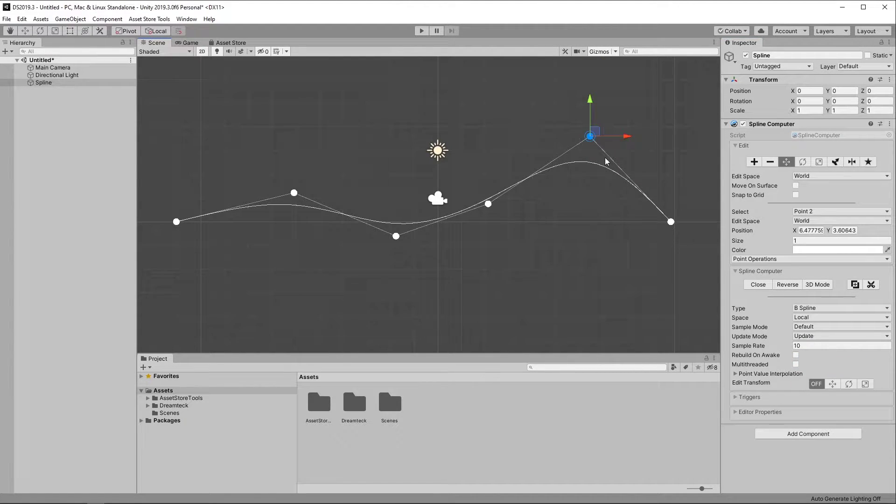
{"action": "left_click", "coordinate": [671, 221]}
{"action": "left_click_drag", "start_coordinate": [677, 217], "coordinate": [678, 246]}
{"action": "left_click", "coordinate": [488, 204]}
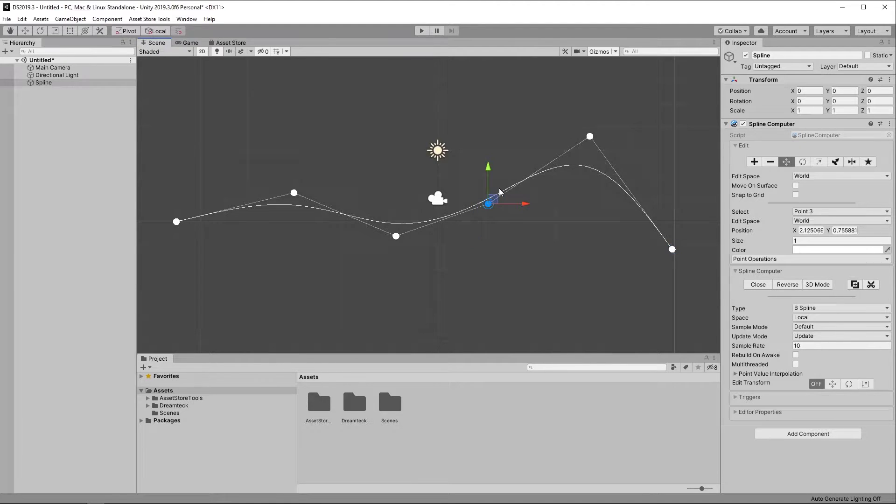
{"action": "left_click_drag", "start_coordinate": [488, 203], "coordinate": [468, 188]}
- Change the spline type to Linear and move Point 4 to about X -3.11, Y -0.72
{"action": "left_click", "coordinate": [840, 308]}
{"action": "left_click", "coordinate": [816, 350]}
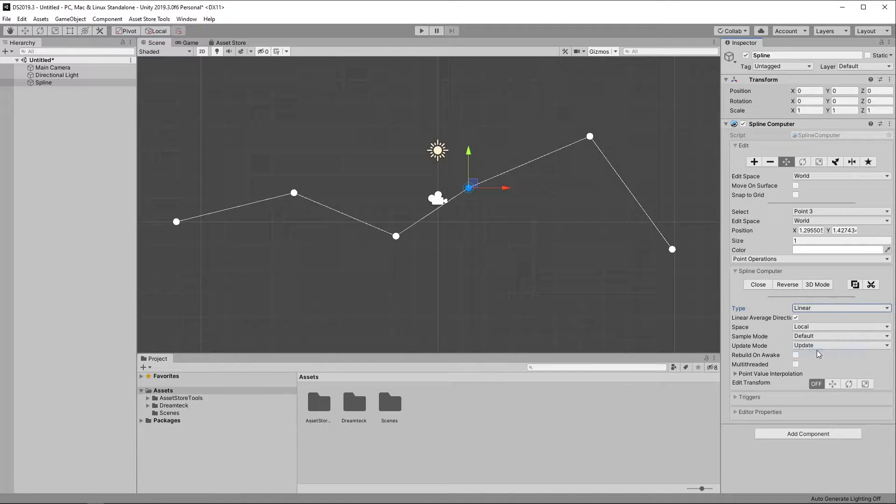
{"action": "left_click_drag", "start_coordinate": [399, 144], "coordinate": [364, 238]}
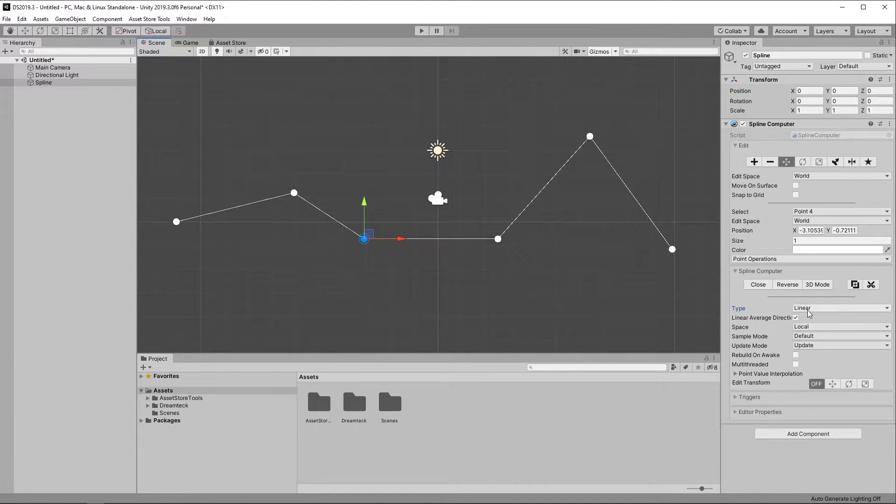
- Try the Catmull Rom and B Spline types on the reshaped spline
{"action": "left_click", "coordinate": [809, 313]}
{"action": "left_click", "coordinate": [824, 318]}
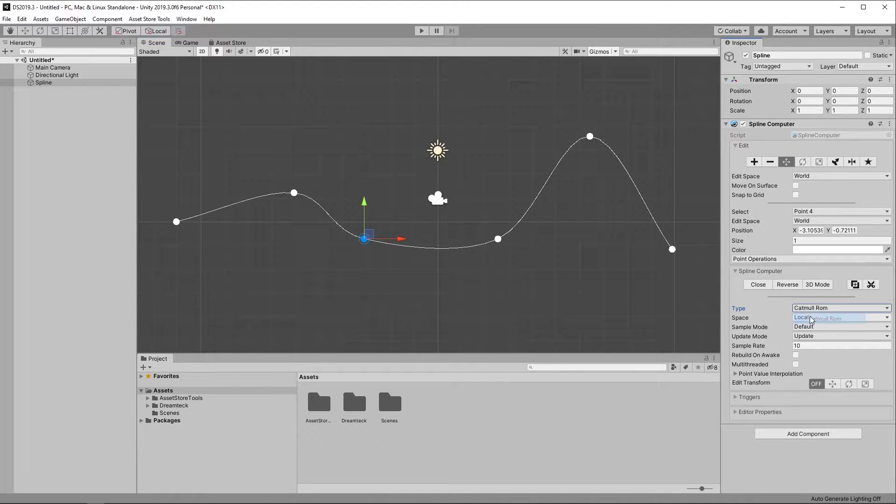
{"action": "left_click", "coordinate": [821, 308]}
{"action": "left_click", "coordinate": [818, 329]}
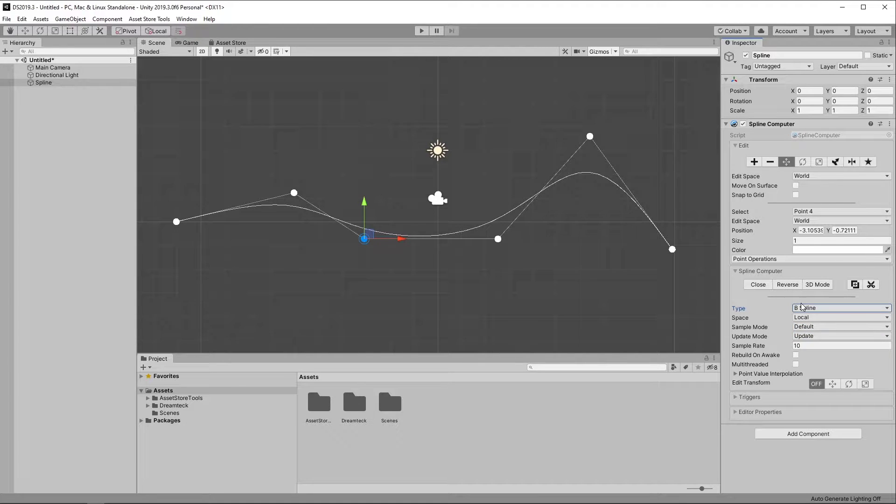
- Set the spline type to Bezier
{"action": "left_click", "coordinate": [821, 308]}
{"action": "left_click", "coordinate": [816, 339]}
{"action": "scroll", "coordinate": [642, 237], "scroll_direction": "up", "scroll_amount": 6}
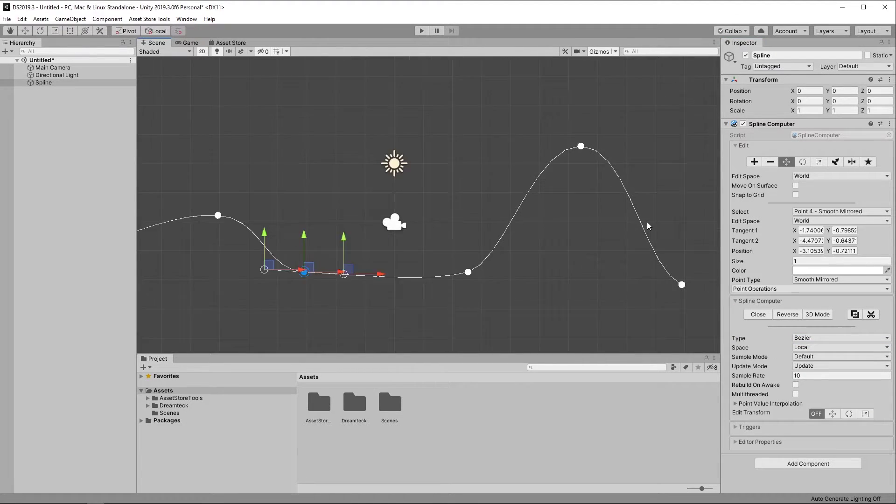
- Examine up close how the curve is segmented around the spline's highest point
{"action": "scroll", "coordinate": [617, 236], "scroll_direction": "up", "scroll_amount": 5}
{"action": "middle_click_drag", "start_coordinate": [593, 219], "coordinate": [616, 257]}
{"action": "scroll", "coordinate": [612, 243], "scroll_direction": "up", "scroll_amount": 4}
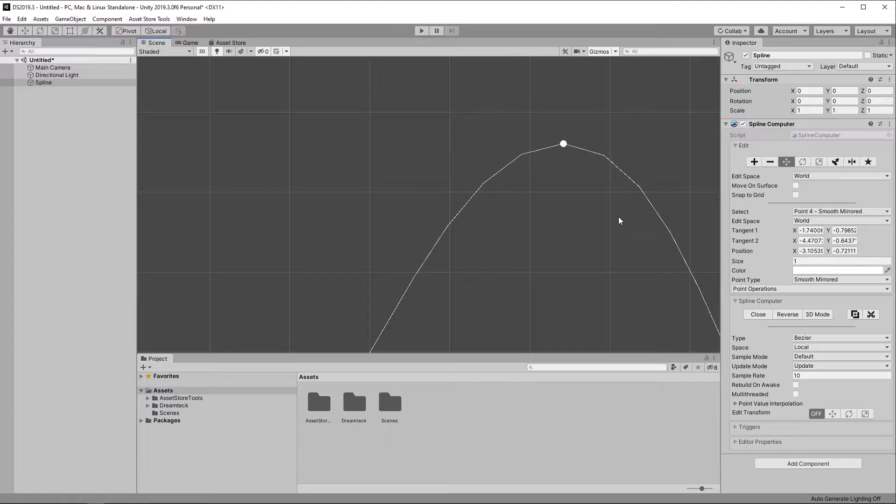
{"action": "scroll", "coordinate": [618, 216], "scroll_direction": "up", "scroll_amount": 2}
{"action": "middle_click_drag", "start_coordinate": [618, 217], "coordinate": [604, 243]}
{"action": "middle_click_drag", "start_coordinate": [584, 208], "coordinate": [583, 217]}
{"action": "scroll", "coordinate": [583, 217], "scroll_direction": "up", "scroll_amount": 2}
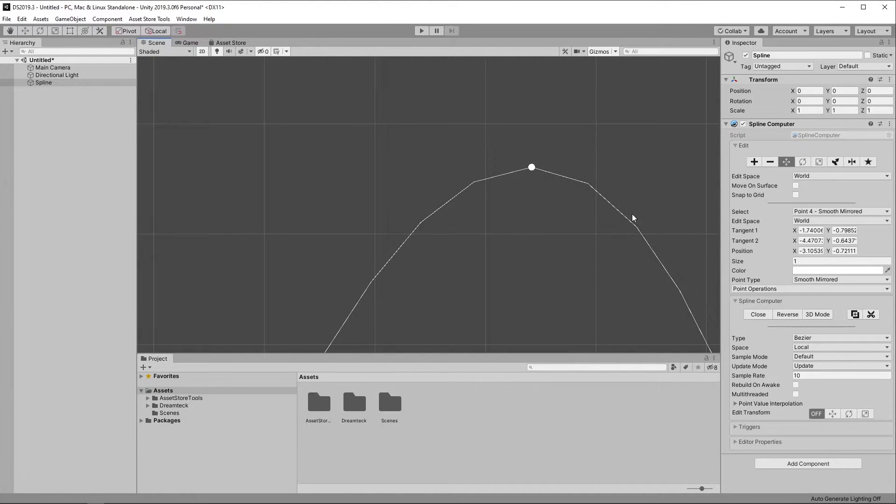
{"action": "scroll", "coordinate": [636, 282], "scroll_direction": "down", "scroll_amount": 5}
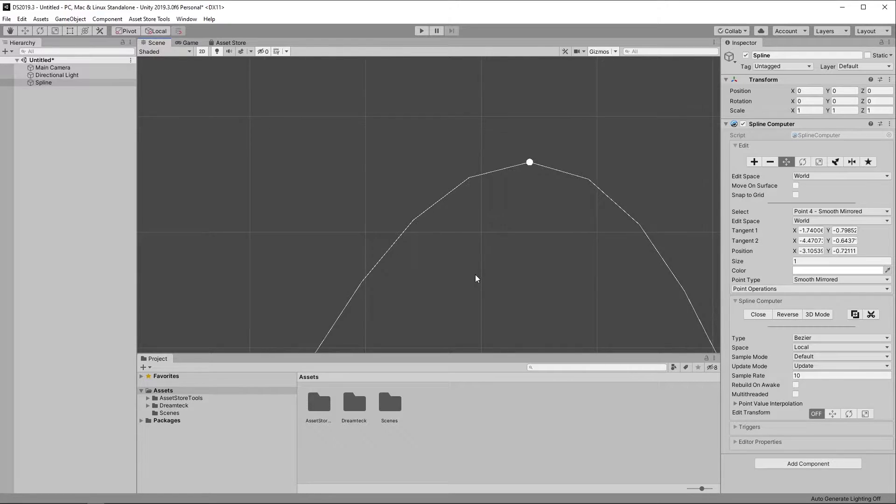
{"action": "scroll", "coordinate": [496, 272], "scroll_direction": "down", "scroll_amount": 4}
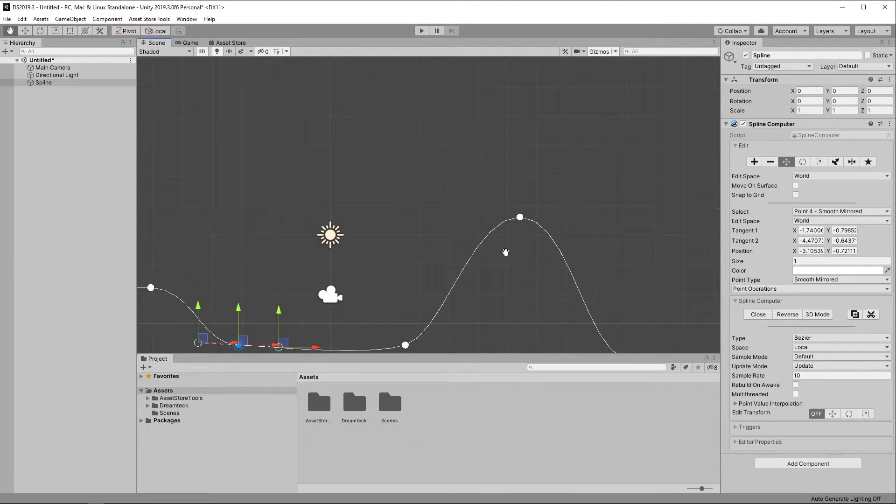
{"action": "scroll", "coordinate": [500, 234], "scroll_direction": "down", "scroll_amount": 2}
{"action": "middle_click_drag", "start_coordinate": [506, 252], "coordinate": [523, 234]}
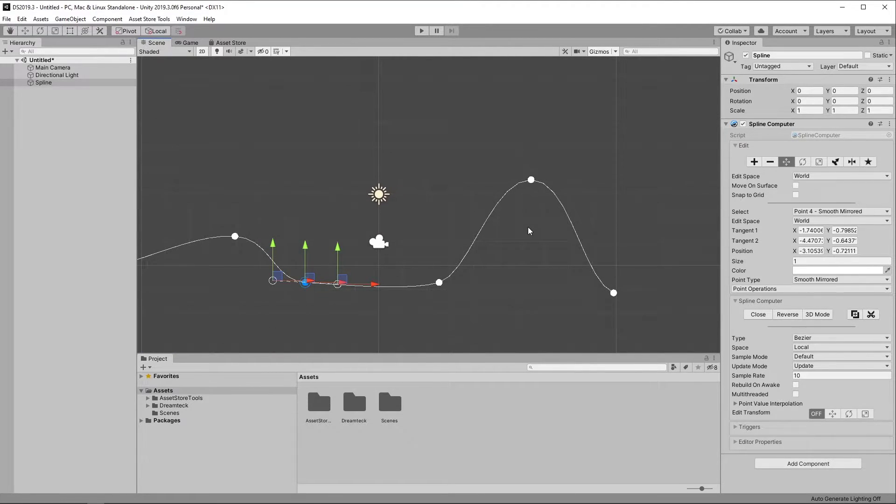
- Focus on the selected Point 4 and set the spline's sample rate to 17
{"action": "key", "text": "f"}
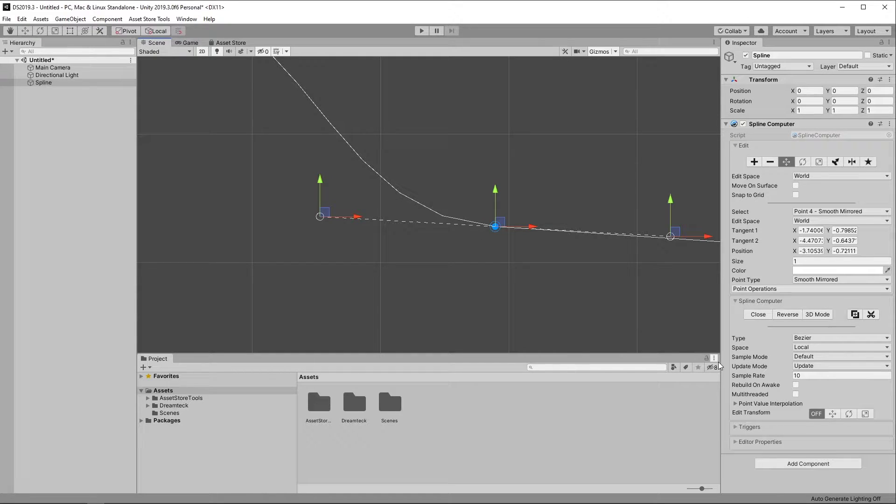
{"action": "left_click", "coordinate": [763, 377]}
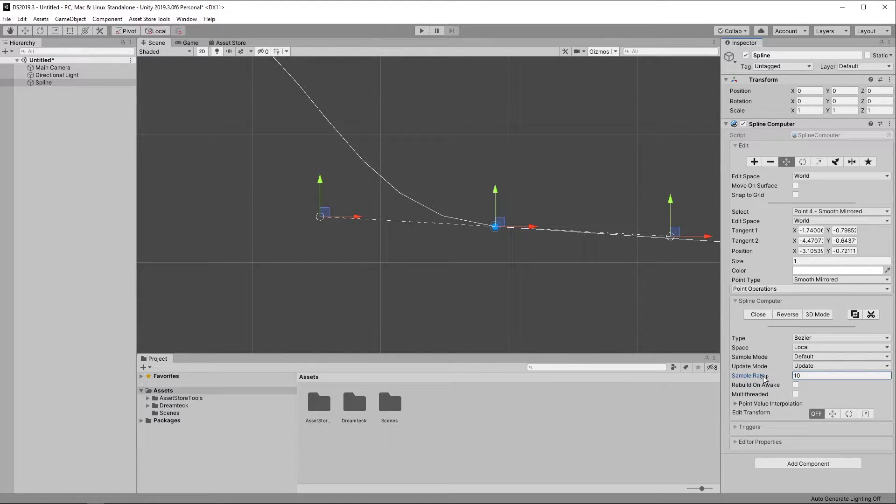
{"action": "left_click_drag", "start_coordinate": [764, 376], "coordinate": [778, 379]}
{"action": "left_click_drag", "start_coordinate": [777, 377], "coordinate": [761, 376]}
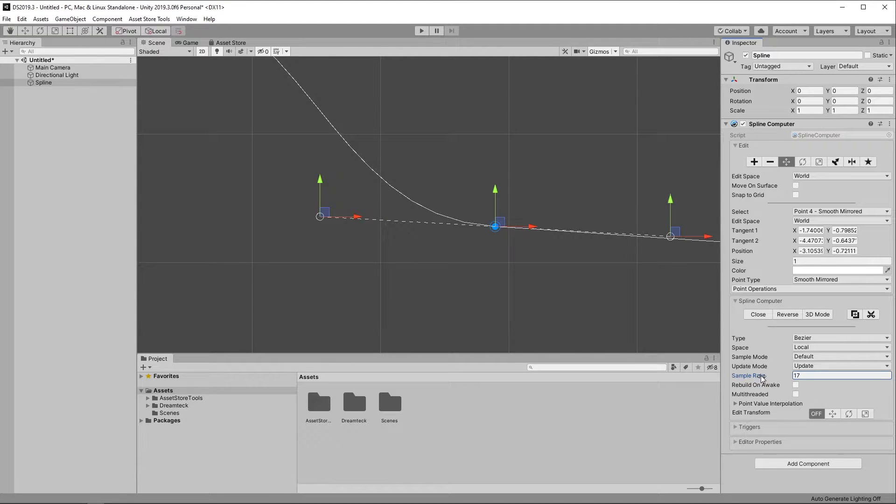
- Select Point 5 of the spline and move it to about X -6.60, Y 0.58
{"action": "scroll", "coordinate": [491, 242], "scroll_direction": "down", "scroll_amount": 7}
{"action": "scroll", "coordinate": [474, 240], "scroll_direction": "down", "scroll_amount": 2}
{"action": "middle_click_drag", "start_coordinate": [301, 93], "coordinate": [467, 214]}
{"action": "scroll", "coordinate": [467, 214], "scroll_direction": "up", "scroll_amount": 2}
{"action": "right_click_drag", "start_coordinate": [467, 216], "coordinate": [419, 199]}
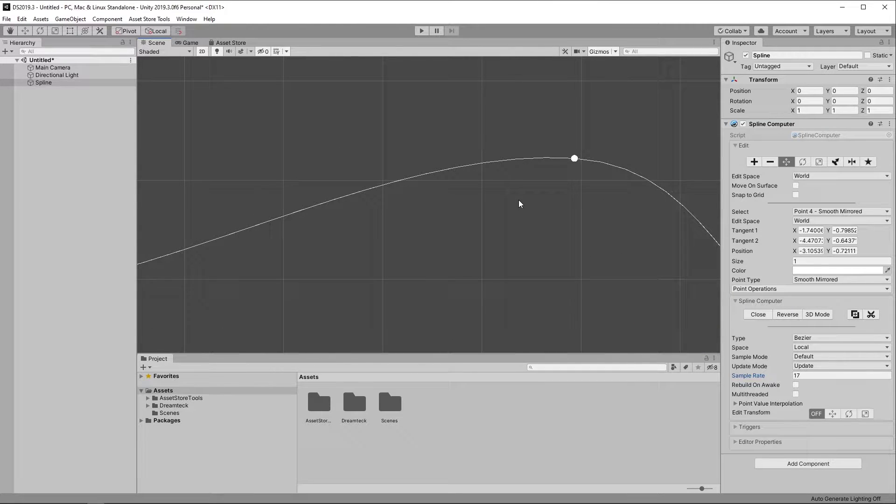
{"action": "left_click", "coordinate": [523, 211]}
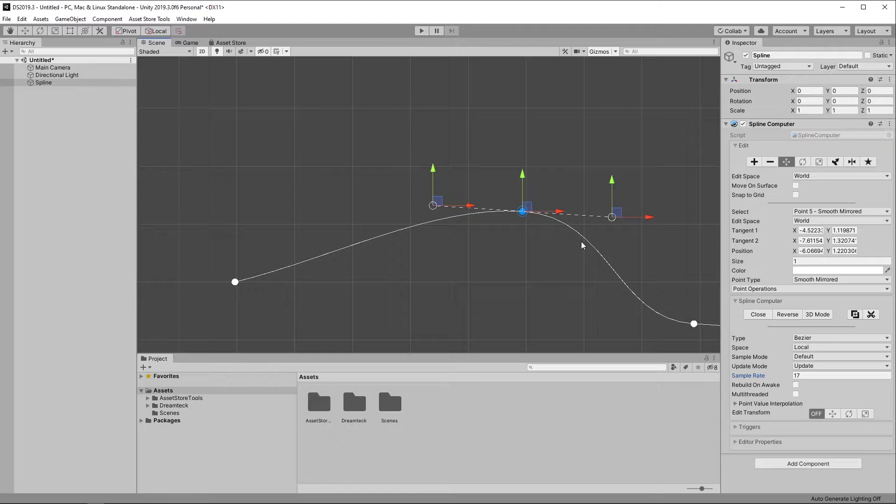
{"action": "scroll", "coordinate": [544, 260], "scroll_direction": "down", "scroll_amount": 2}
{"action": "left_click_drag", "start_coordinate": [509, 211], "coordinate": [495, 238]}
{"action": "scroll", "coordinate": [536, 249], "scroll_direction": "down", "scroll_amount": 1}
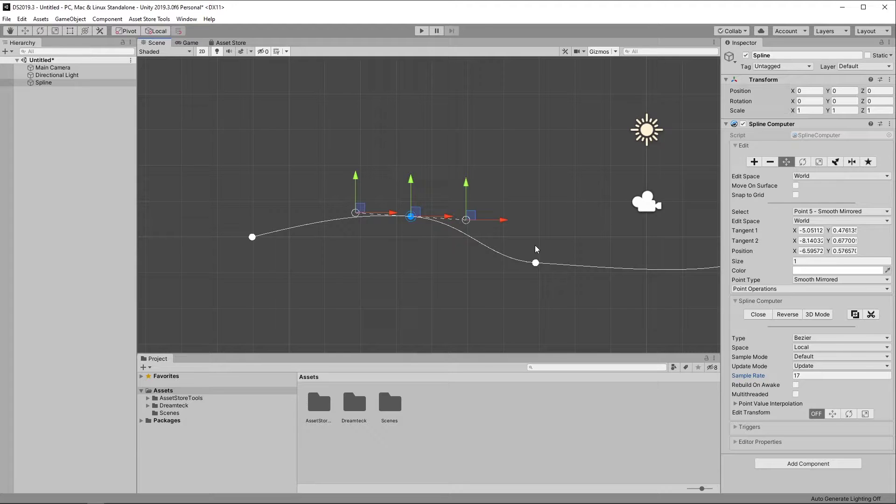
- Turn on Draw thickness in the spline's editor properties
{"action": "scroll", "coordinate": [492, 251], "scroll_direction": "up", "scroll_amount": 5}
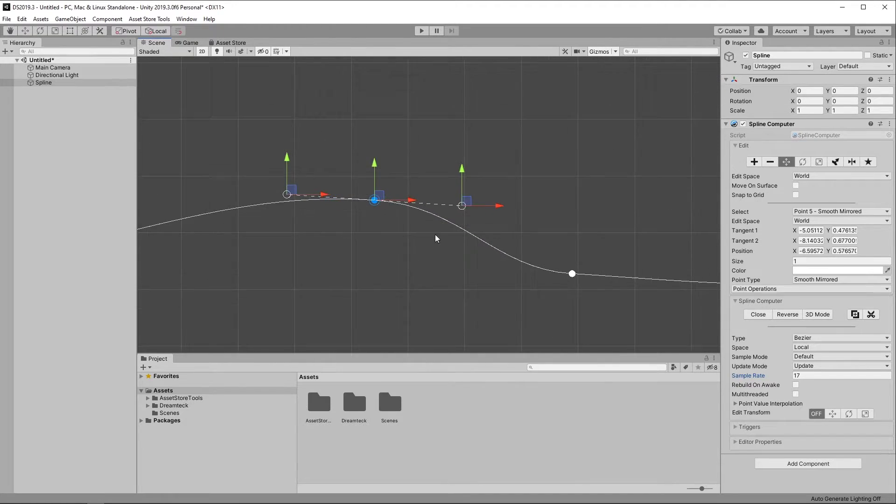
{"action": "scroll", "coordinate": [458, 242], "scroll_direction": "up", "scroll_amount": 3}
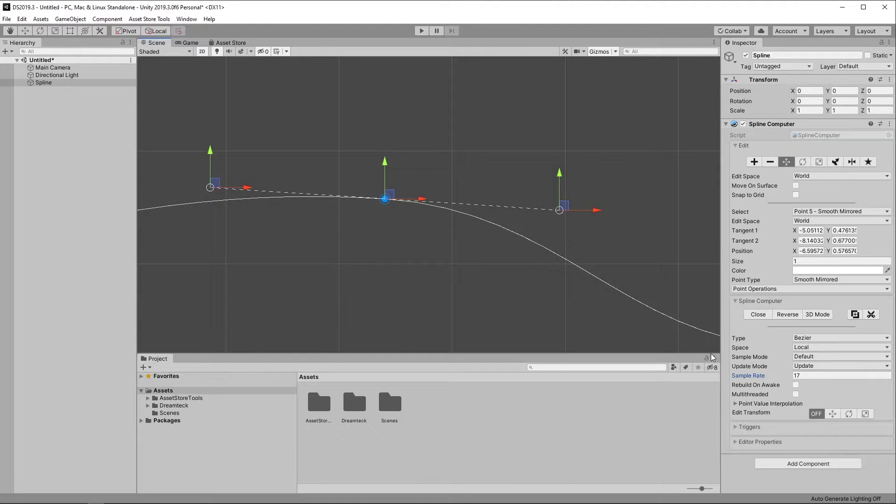
{"action": "left_click", "coordinate": [768, 442]}
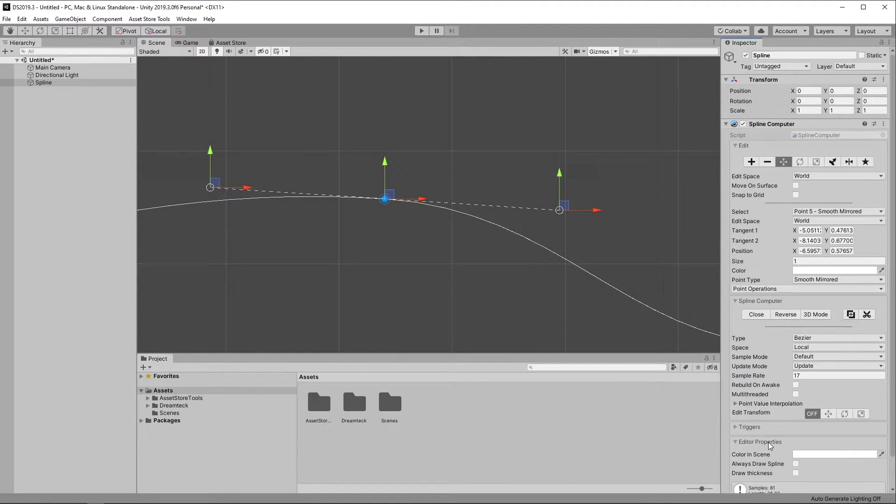
{"action": "scroll", "coordinate": [770, 443], "scroll_direction": "down", "scroll_amount": 2}
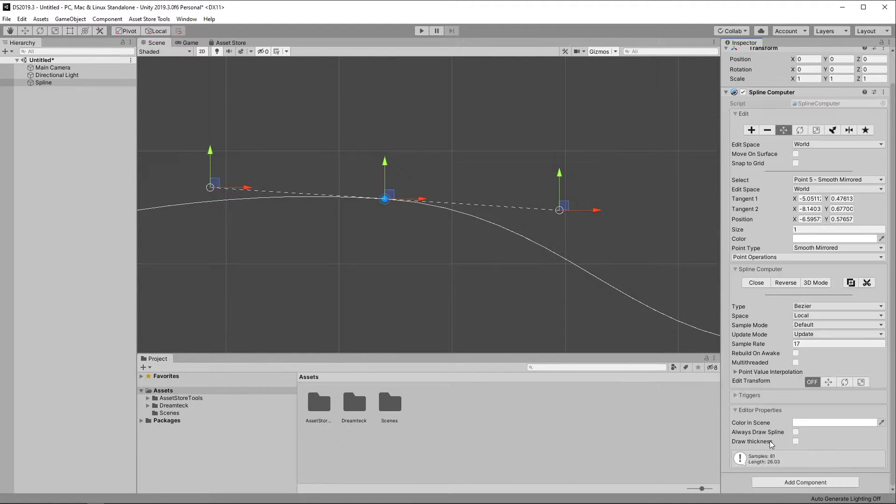
{"action": "left_click", "coordinate": [796, 441]}
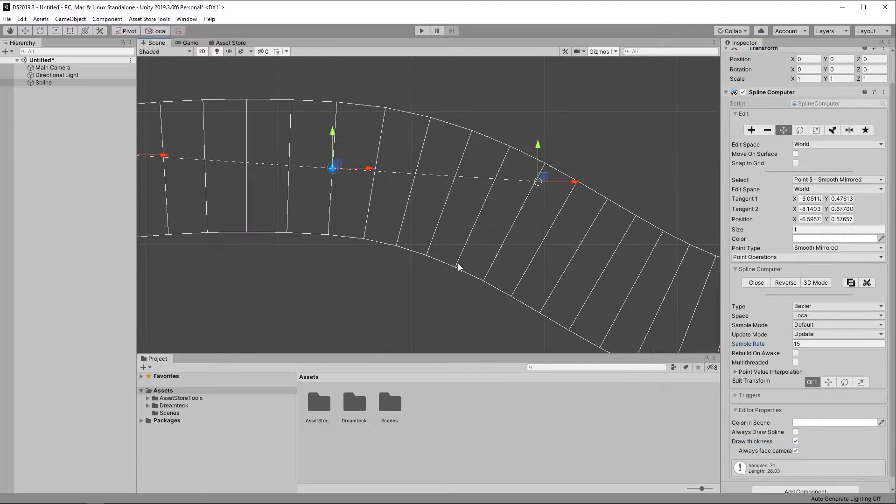
- Try adjusting the size of Point 5 while viewing the spline's drawn thickness
{"action": "scroll", "coordinate": [413, 257], "scroll_direction": "down", "scroll_amount": 1}
{"action": "middle_click_drag", "start_coordinate": [413, 257], "coordinate": [447, 270]}
{"action": "scroll", "coordinate": [447, 270], "scroll_direction": "down", "scroll_amount": 5}
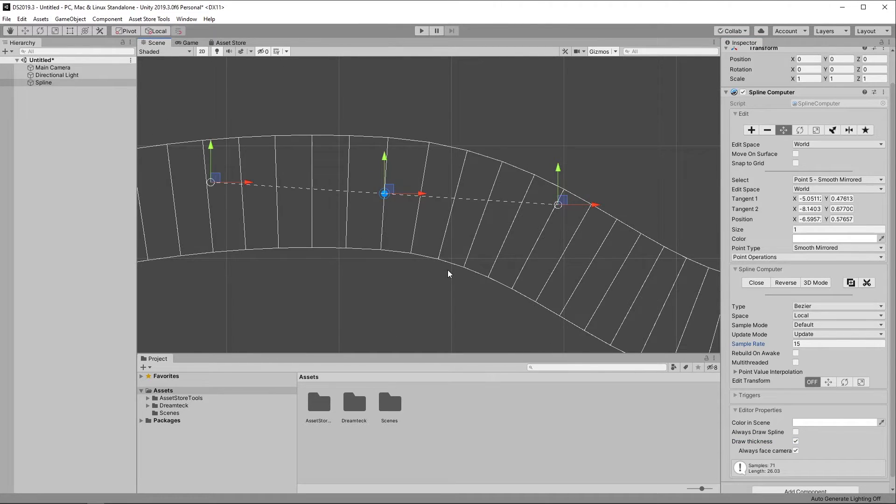
{"action": "scroll", "coordinate": [540, 227], "scroll_direction": "down", "scroll_amount": 1}
{"action": "middle_click_drag", "start_coordinate": [516, 214], "coordinate": [565, 249]}
{"action": "scroll", "coordinate": [568, 248], "scroll_direction": "down", "scroll_amount": 2}
{"action": "scroll", "coordinate": [630, 246], "scroll_direction": "down", "scroll_amount": 3}
{"action": "left_click_drag", "start_coordinate": [745, 232], "coordinate": [766, 236]}
{"action": "scroll", "coordinate": [516, 256], "scroll_direction": "down", "scroll_amount": 9}
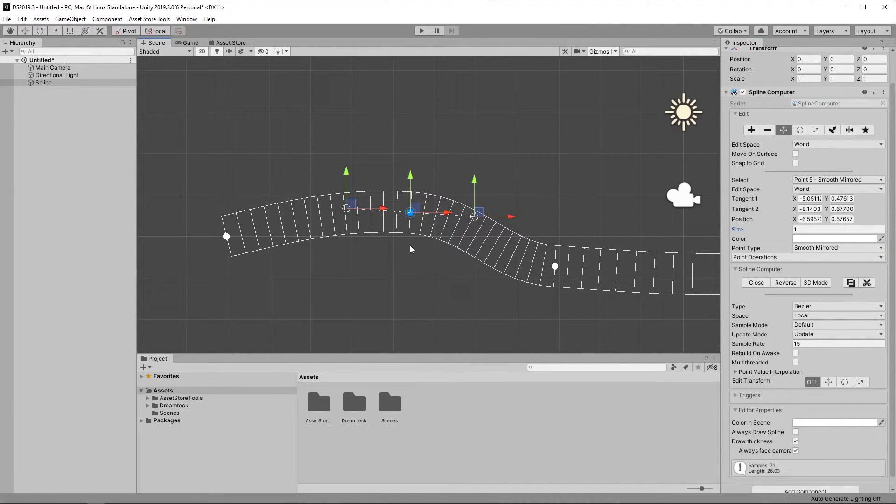
- Select Point 6 at the spline's end and move it to about X -8.50, Y 0.44, close to Point 5
{"action": "left_click_drag", "start_coordinate": [154, 273], "coordinate": [336, 214]}
{"action": "left_click_drag", "start_coordinate": [411, 197], "coordinate": [380, 219]}
{"action": "scroll", "coordinate": [562, 278], "scroll_direction": "down", "scroll_amount": 3}
{"action": "scroll", "coordinate": [562, 279], "scroll_direction": "down", "scroll_amount": 4}
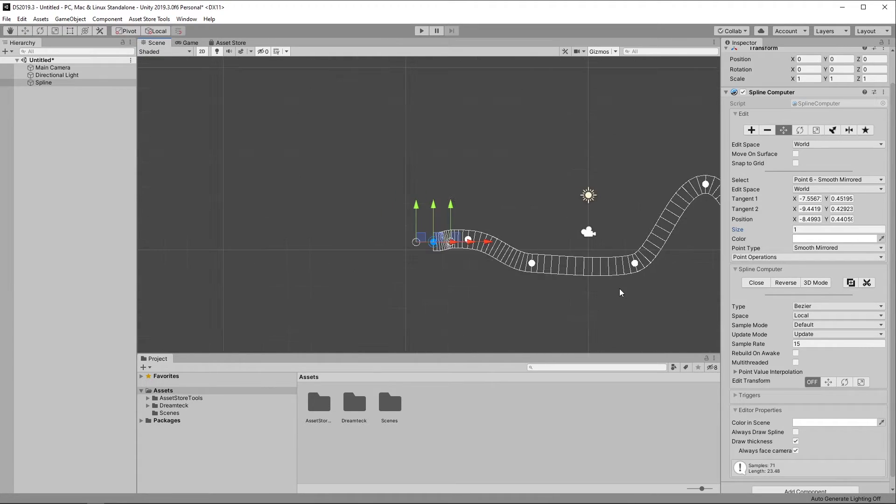
- Select all spline points except Points 5 and 6 and move them together away from Point 5, to about X 9.38, Y 0.98
{"action": "middle_click_drag", "start_coordinate": [619, 288], "coordinate": [568, 285]}
{"action": "left_click_drag", "start_coordinate": [470, 312], "coordinate": [735, 164]}
{"action": "left_click_drag", "start_coordinate": [601, 256], "coordinate": [695, 229]}
{"action": "scroll", "coordinate": [480, 259], "scroll_direction": "up", "scroll_amount": 3}
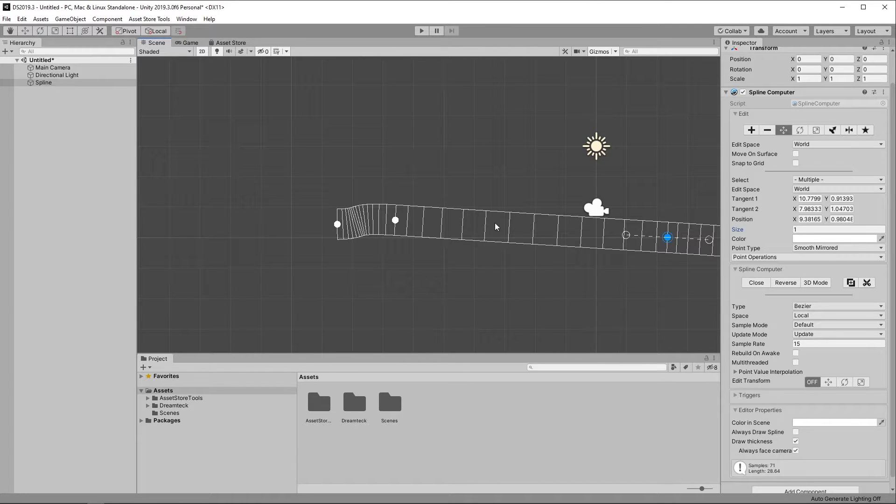
{"action": "scroll", "coordinate": [500, 240], "scroll_direction": "down", "scroll_amount": 1}
{"action": "middle_click_drag", "start_coordinate": [495, 239], "coordinate": [404, 239]}
{"action": "scroll", "coordinate": [550, 269], "scroll_direction": "down", "scroll_amount": 2}
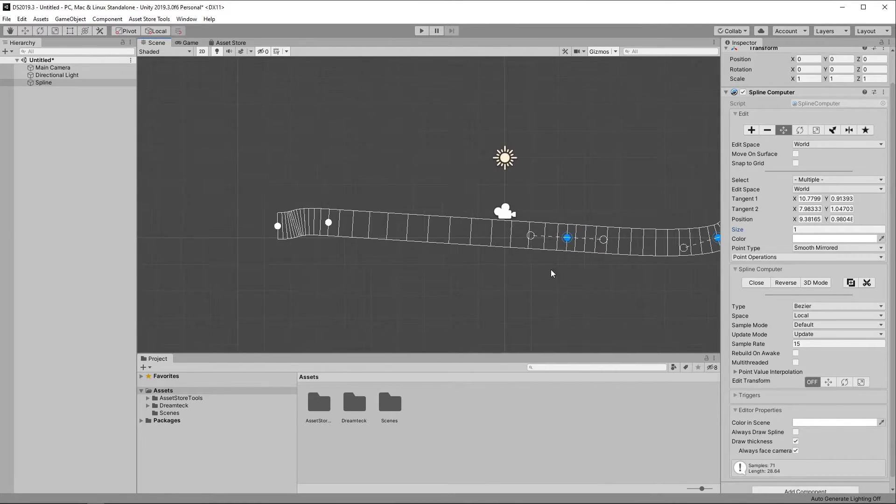
{"action": "middle_click_drag", "start_coordinate": [556, 271], "coordinate": [518, 274]}
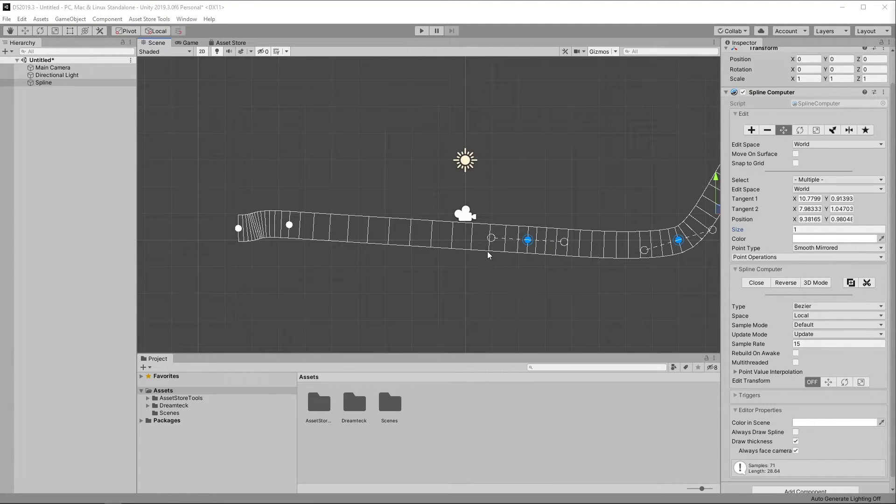
- Set the spline's Sample Mode to Uniform and its Type to Catmull Rom
{"action": "left_click", "coordinate": [821, 325]}
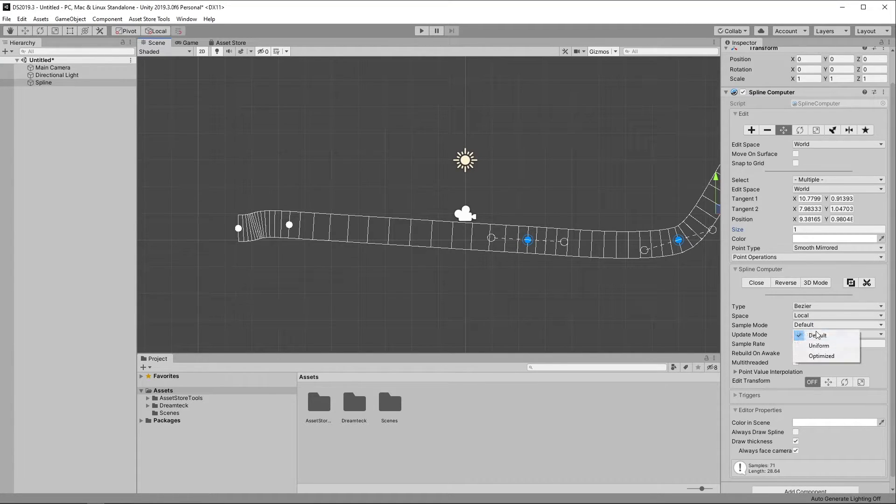
{"action": "left_click", "coordinate": [820, 350]}
{"action": "left_click", "coordinate": [822, 306]}
{"action": "left_click", "coordinate": [815, 317]}
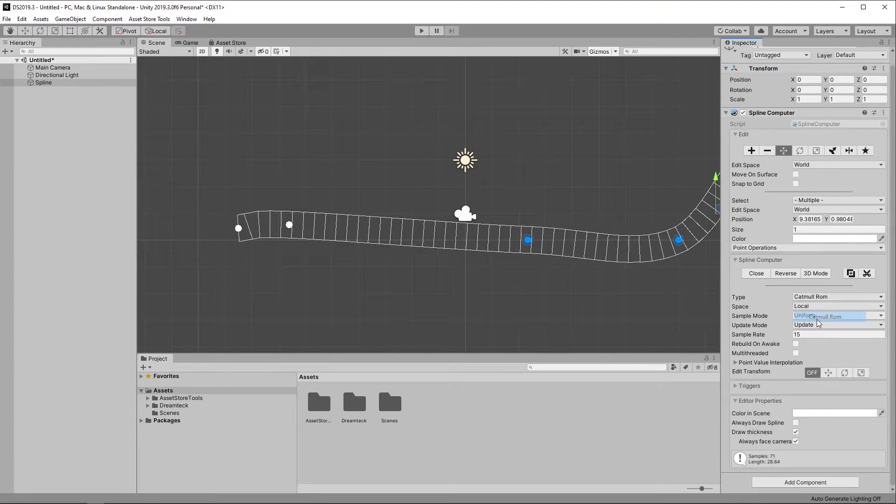
- Select Point 4 and move it to about X -0.78, Y 1.51
{"action": "left_click", "coordinate": [528, 240]}
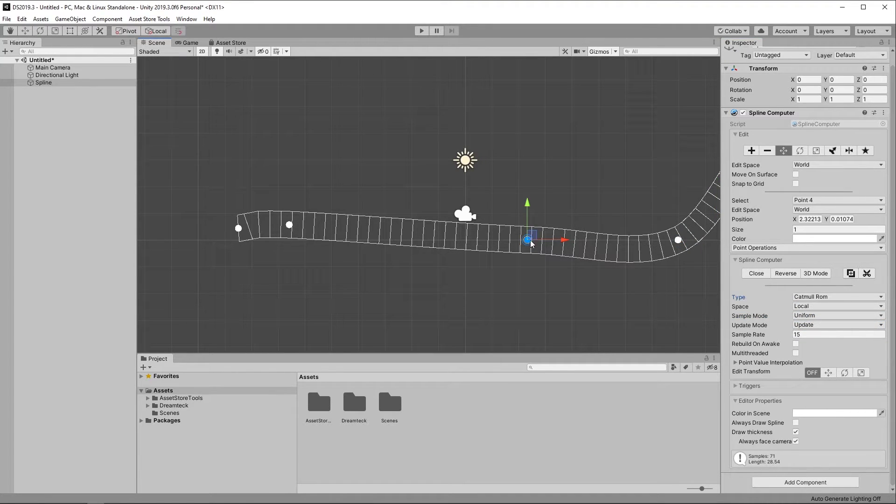
{"action": "left_click_drag", "start_coordinate": [530, 236], "coordinate": [444, 233]}
{"action": "middle_click_drag", "start_coordinate": [483, 228], "coordinate": [459, 231]}
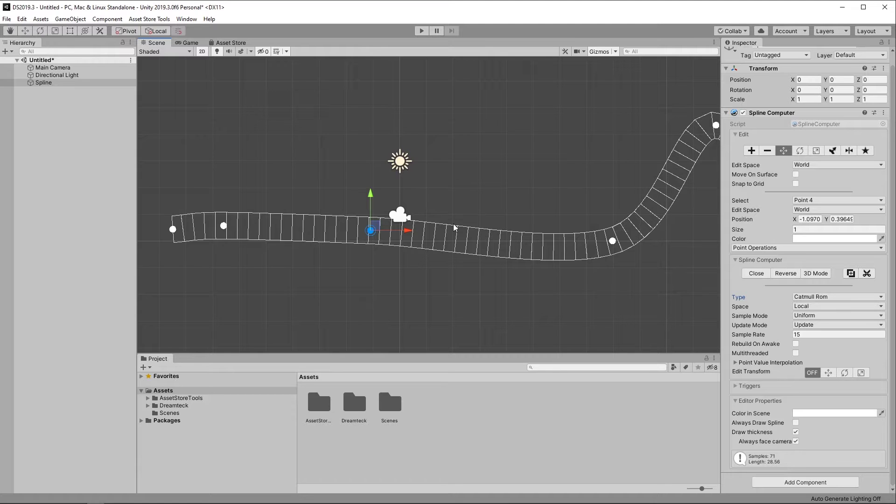
{"action": "scroll", "coordinate": [491, 255], "scroll_direction": "down", "scroll_amount": 7}
{"action": "middle_click_drag", "start_coordinate": [527, 253], "coordinate": [495, 245]}
{"action": "scroll", "coordinate": [490, 252], "scroll_direction": "up", "scroll_amount": 1}
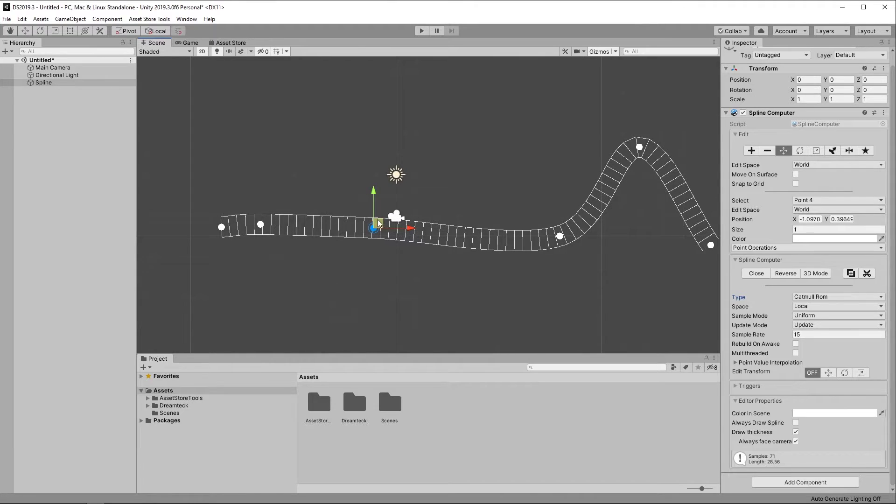
{"action": "left_click_drag", "start_coordinate": [378, 221], "coordinate": [385, 199]}
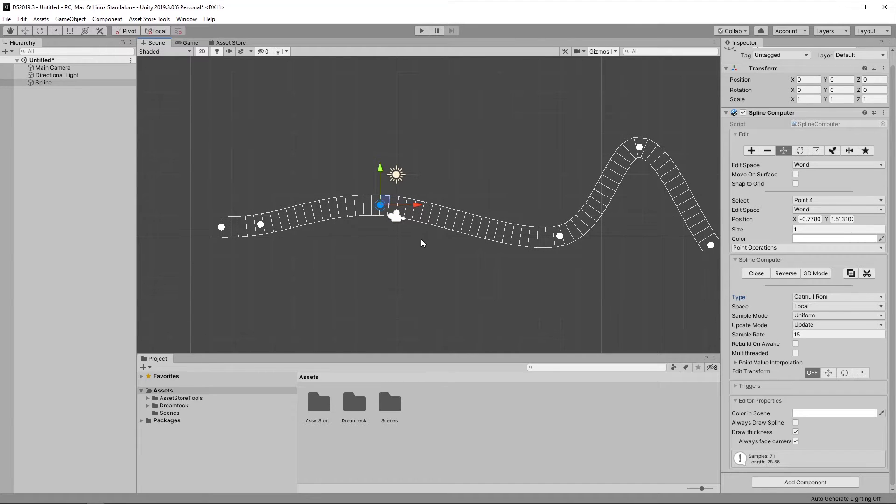
- Set the Sample Mode to Optimized and try an Optimize Angle Threshold of 6.9 before lowering it to 0.001
{"action": "left_click", "coordinate": [835, 315]}
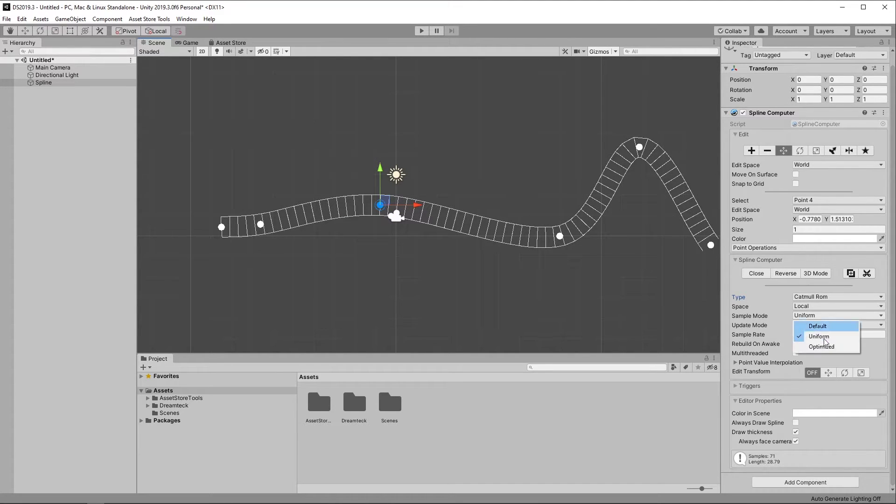
{"action": "left_click", "coordinate": [815, 345]}
{"action": "scroll", "coordinate": [523, 274], "scroll_direction": "up", "scroll_amount": 2}
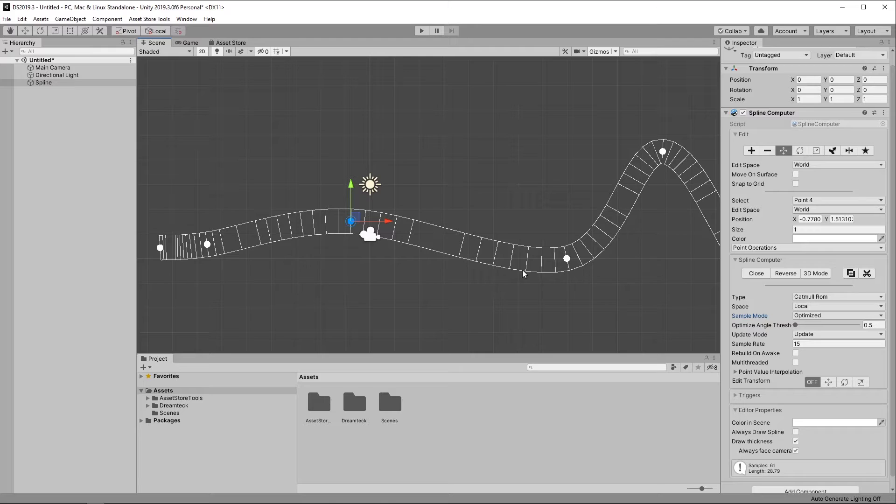
{"action": "middle_click_drag", "start_coordinate": [546, 272], "coordinate": [538, 277]}
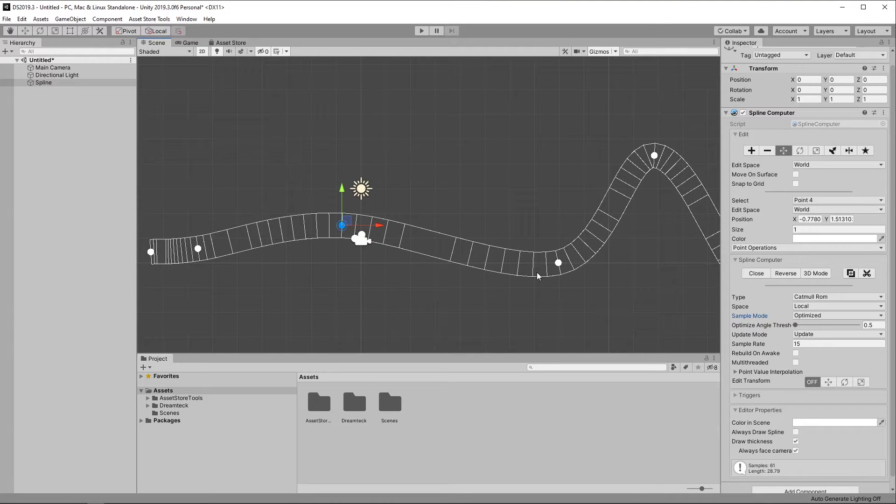
{"action": "left_click_drag", "start_coordinate": [796, 325], "coordinate": [804, 325]}
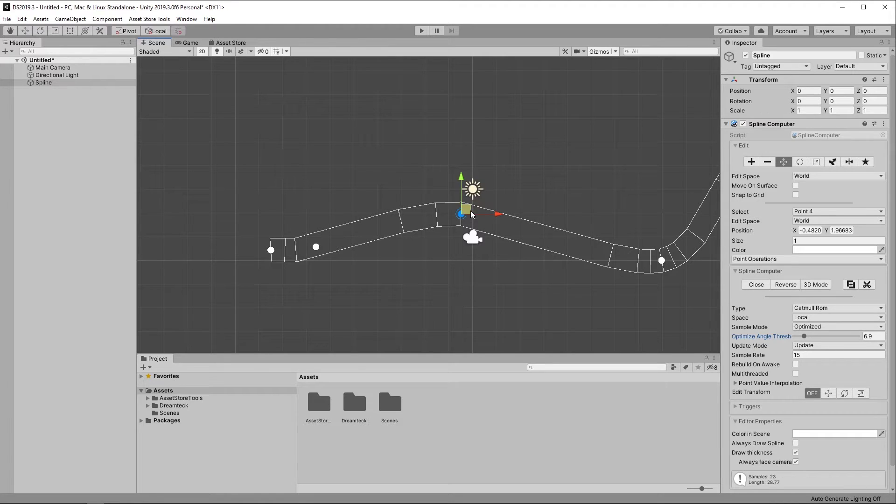
{"action": "left_click_drag", "start_coordinate": [804, 336], "coordinate": [778, 338]}
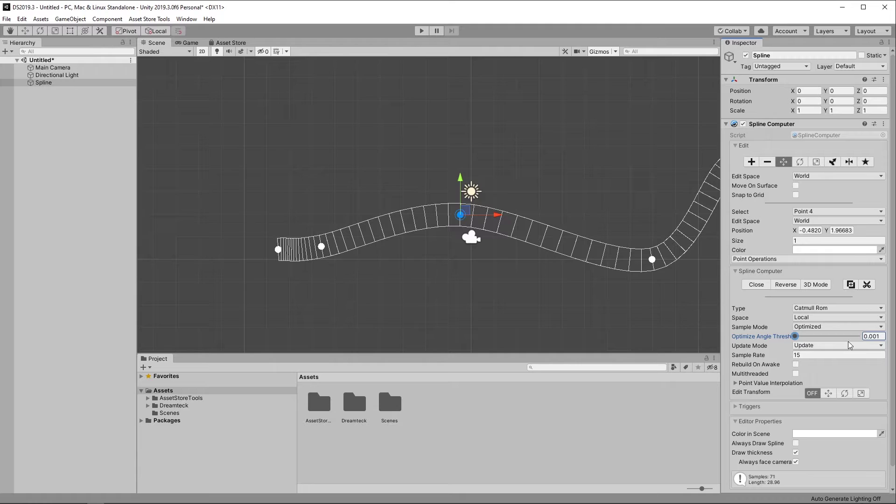
- Switch the spline's Update Mode to Fixed Update for a trial and finally to None
{"action": "left_click", "coordinate": [825, 347]}
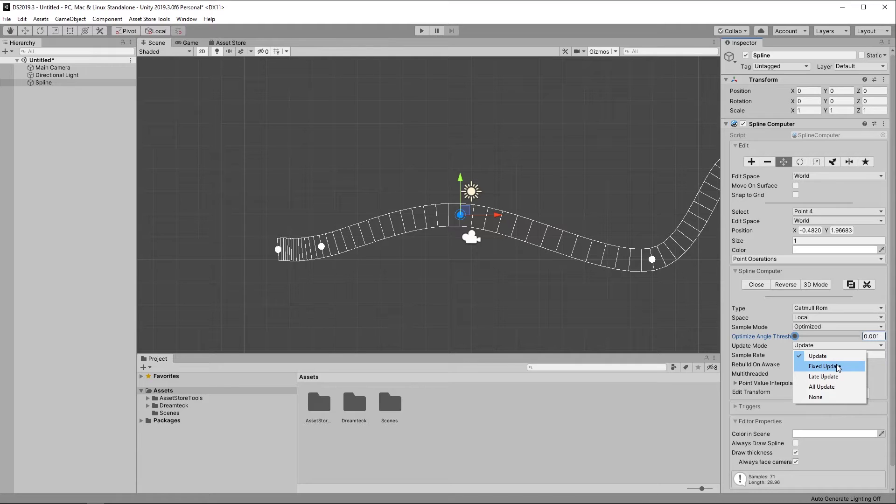
{"action": "left_click", "coordinate": [824, 367]}
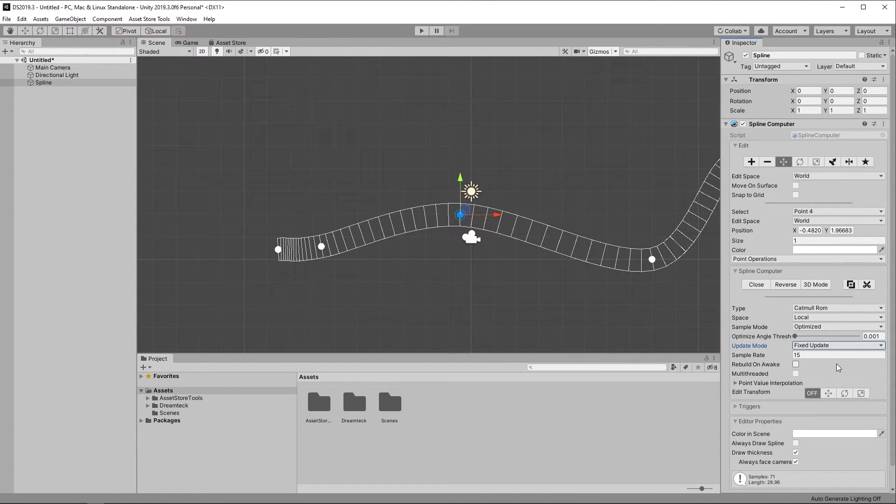
{"action": "left_click", "coordinate": [836, 346]}
{"action": "left_click", "coordinate": [830, 394]}
- In Play mode, move Point 4 to about Y 5.79 and Point 3 to about X 4.81, Y 3.21, rebuilding the spline after each move
{"action": "key", "text": "ctrl+p"}
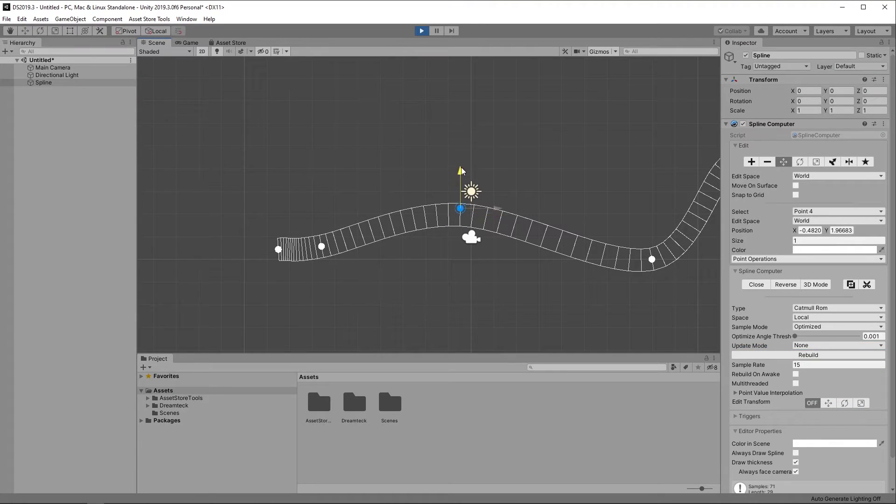
{"action": "left_click", "coordinate": [786, 355]}
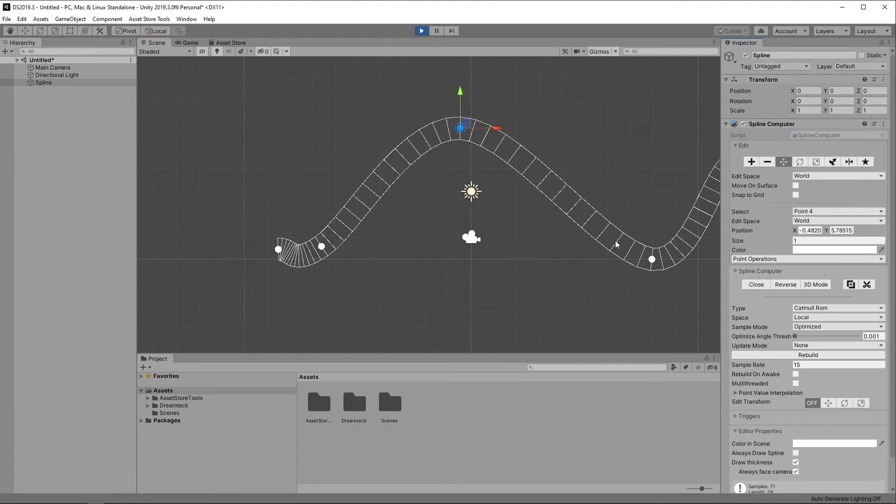
{"action": "left_click", "coordinate": [653, 259]}
{"action": "left_click_drag", "start_coordinate": [658, 260], "coordinate": [587, 187]}
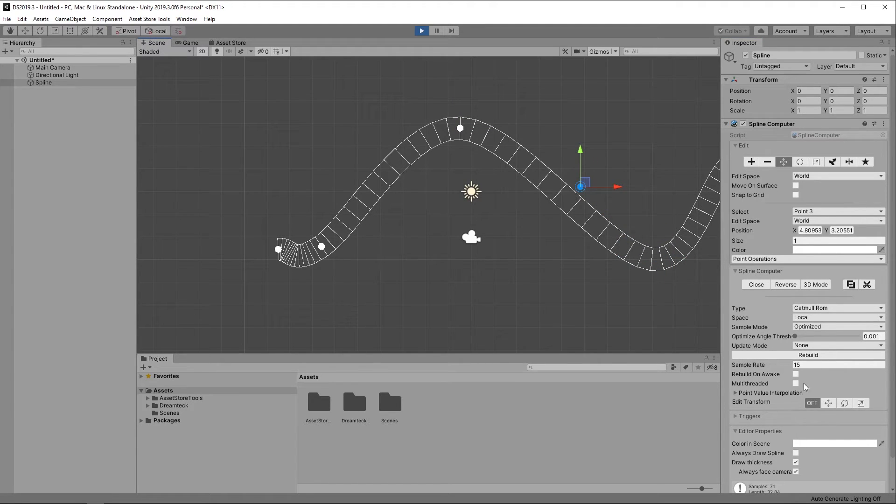
{"action": "left_click", "coordinate": [809, 356]}
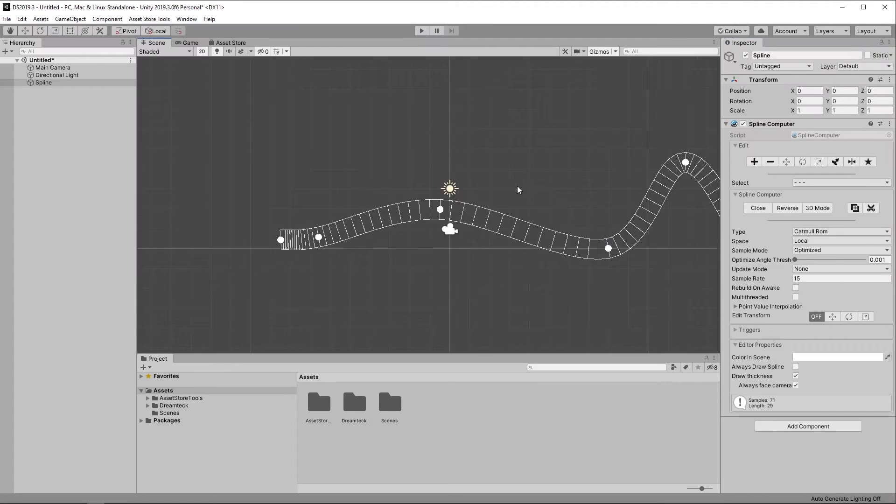
- Bend the spline into an open loop, moving Point 3 to about X 3.88, Y 4.46 and Point 1 to about X 10.53, Y -2.44
{"action": "left_click_drag", "start_coordinate": [517, 190], "coordinate": [485, 157], "text": "alt"}
{"action": "left_click", "coordinate": [539, 215]}
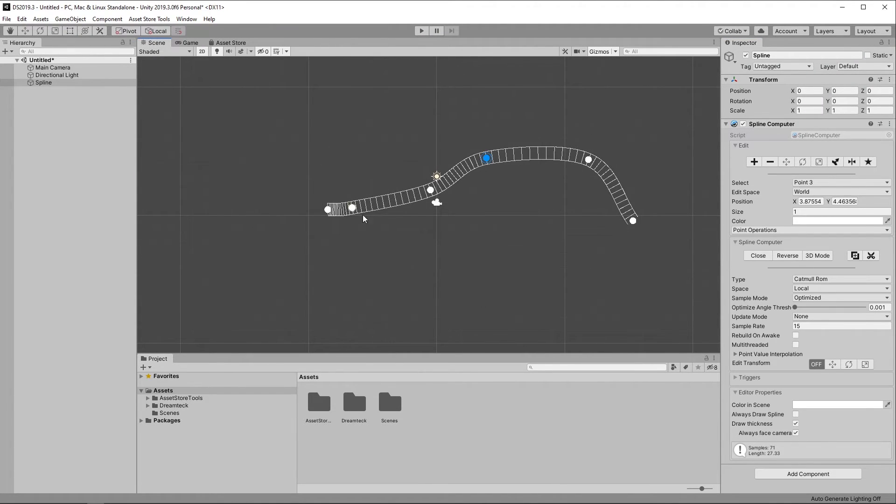
{"action": "left_click_drag", "start_coordinate": [352, 208], "coordinate": [533, 255]}
{"action": "left_click", "coordinate": [633, 222]}
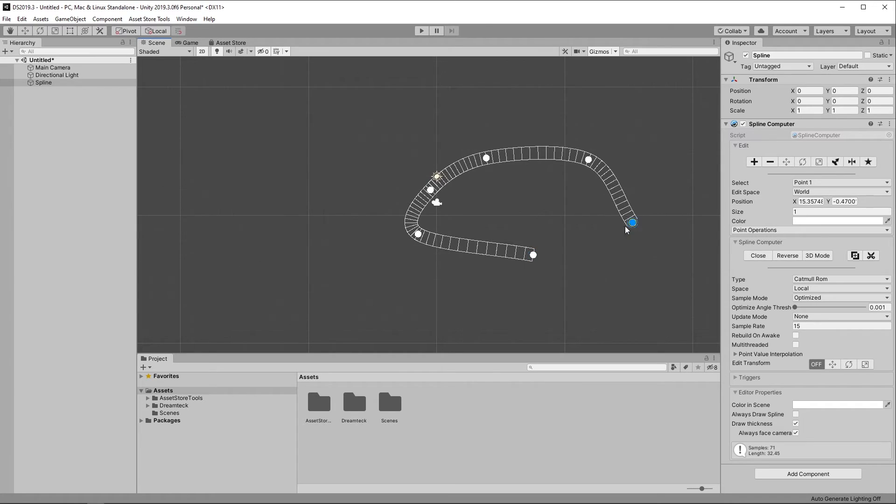
{"action": "left_click_drag", "start_coordinate": [633, 223], "coordinate": [572, 247]}
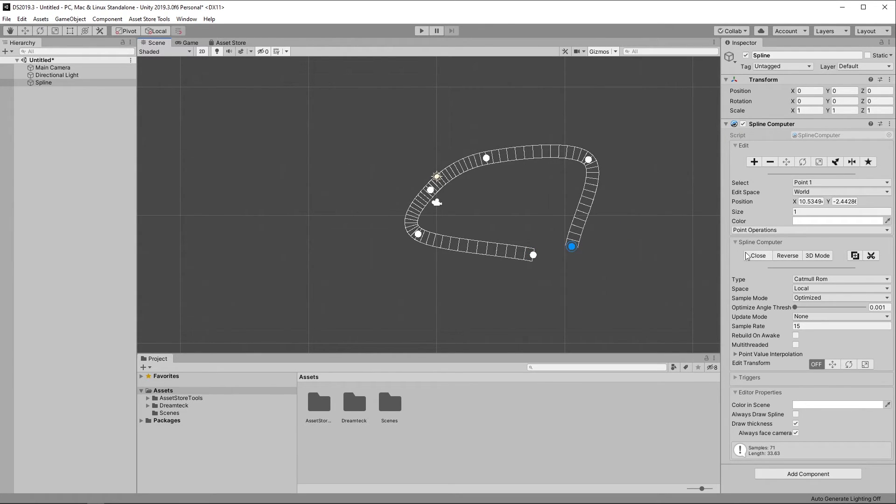
- Close the spline and move Point 1 to about X 10.83, Y -3.72
{"action": "left_click", "coordinate": [758, 256]}
{"action": "left_click_drag", "start_coordinate": [572, 247], "coordinate": [578, 266]}
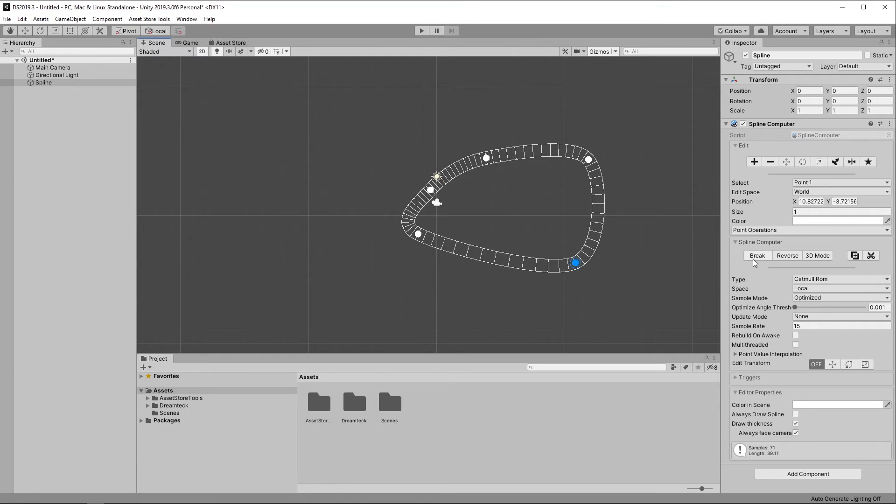
- Break the closed spline at the point below the camera and pull its ends apart, placing Point 1 at about X -1.88, Y -3.52
{"action": "left_click_drag", "start_coordinate": [392, 270], "coordinate": [470, 278]}
{"action": "left_click_drag", "start_coordinate": [384, 289], "coordinate": [456, 236]}
{"action": "left_click", "coordinate": [755, 259]}
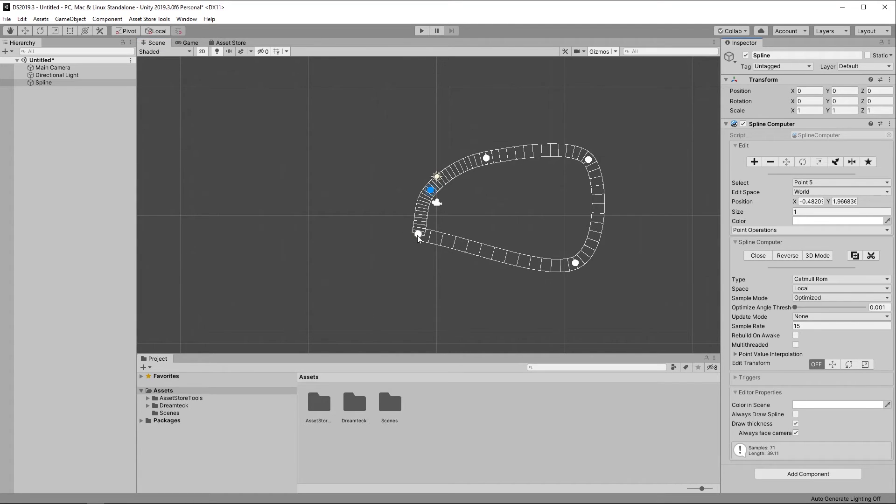
{"action": "left_click_drag", "start_coordinate": [418, 234], "coordinate": [412, 260]}
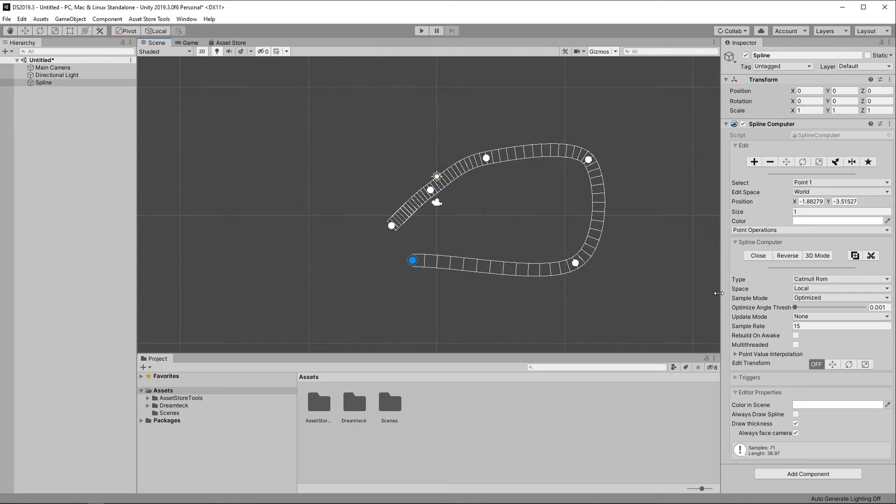
{"action": "scroll", "coordinate": [590, 272], "scroll_direction": "up", "scroll_amount": 2}
{"action": "scroll", "coordinate": [556, 235], "scroll_direction": "down", "scroll_amount": 5}
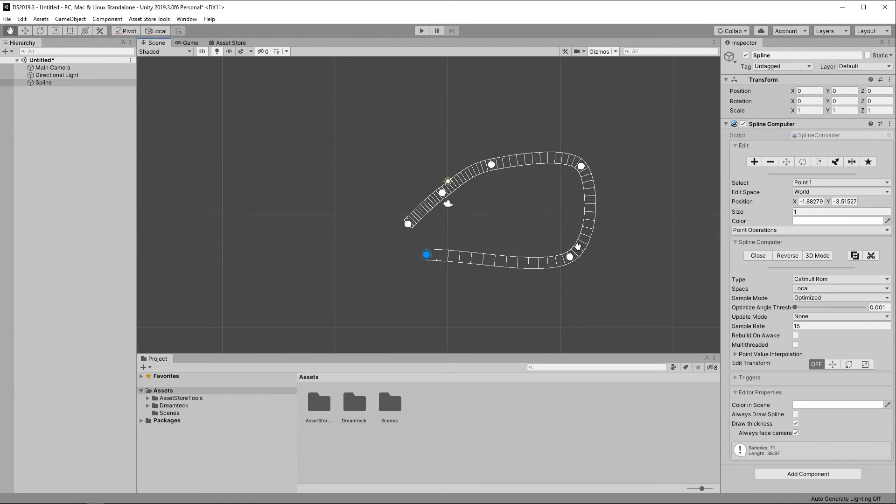